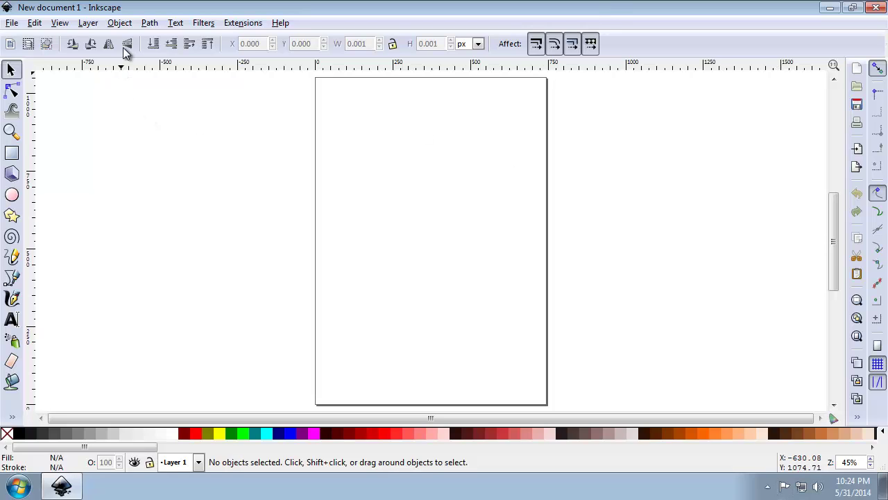
Open Document Properties and confirm the page background is transparent white (RGBA ffffff00).
{"action": "left_click", "coordinate": [13, 23]}
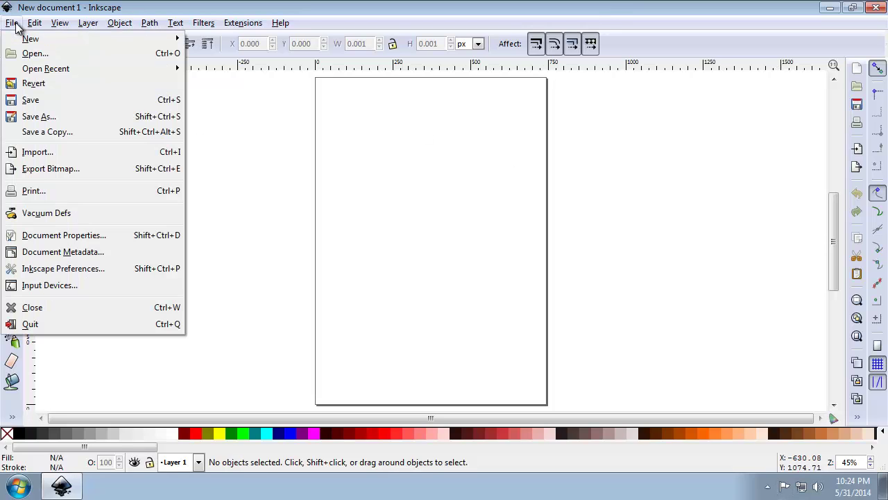
{"action": "left_click", "coordinate": [63, 237]}
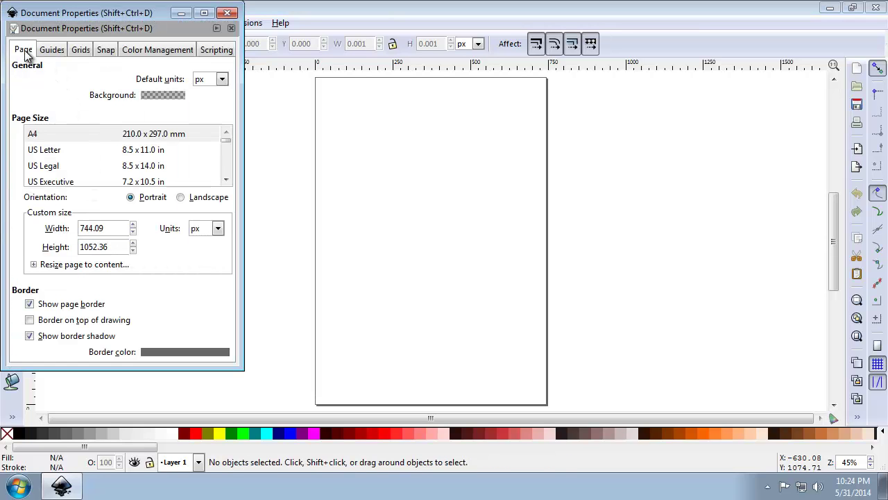
{"action": "left_click", "coordinate": [24, 53]}
{"action": "left_click", "coordinate": [167, 98]}
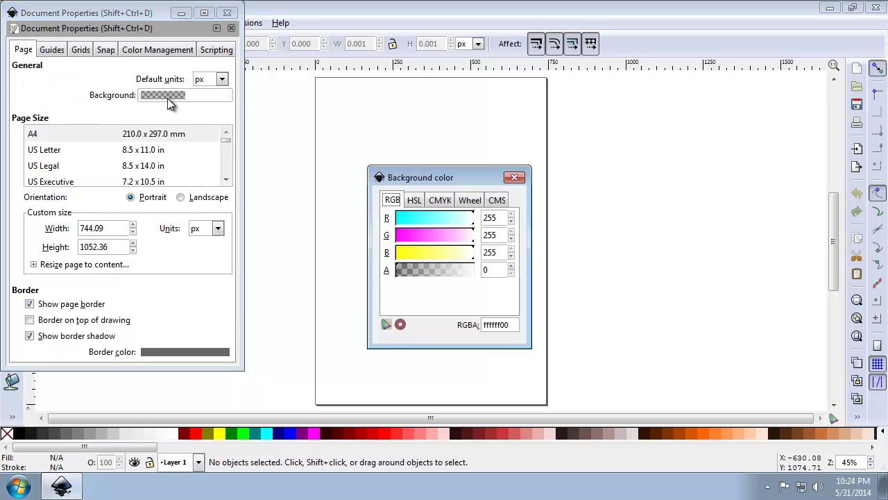
{"action": "left_click", "coordinate": [497, 235]}
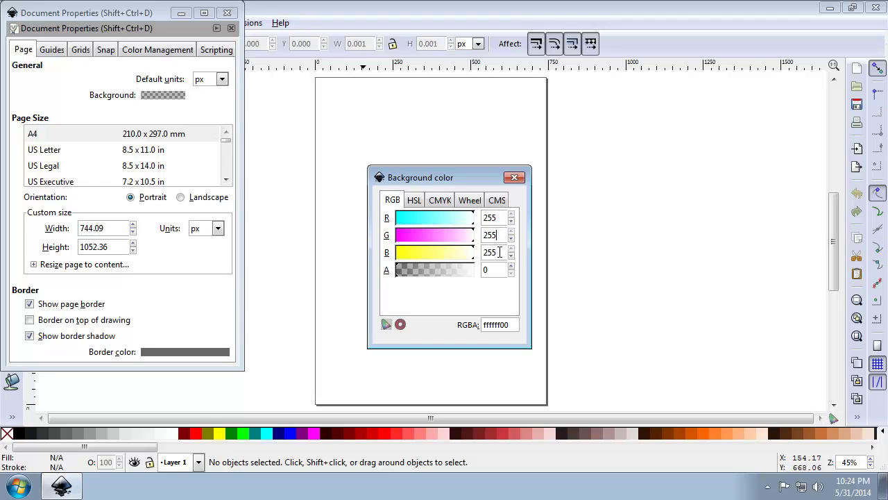
{"action": "left_click", "coordinate": [498, 252]}
{"action": "left_click", "coordinate": [498, 270]}
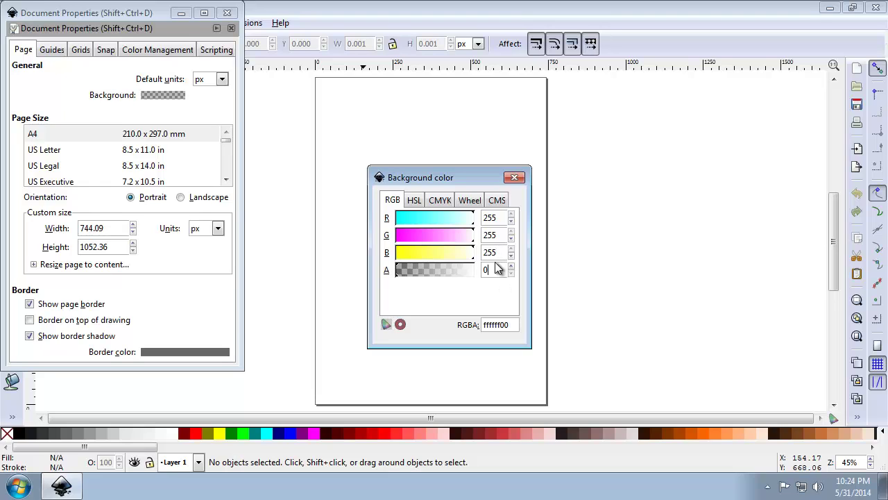
{"action": "left_click", "coordinate": [515, 178]}
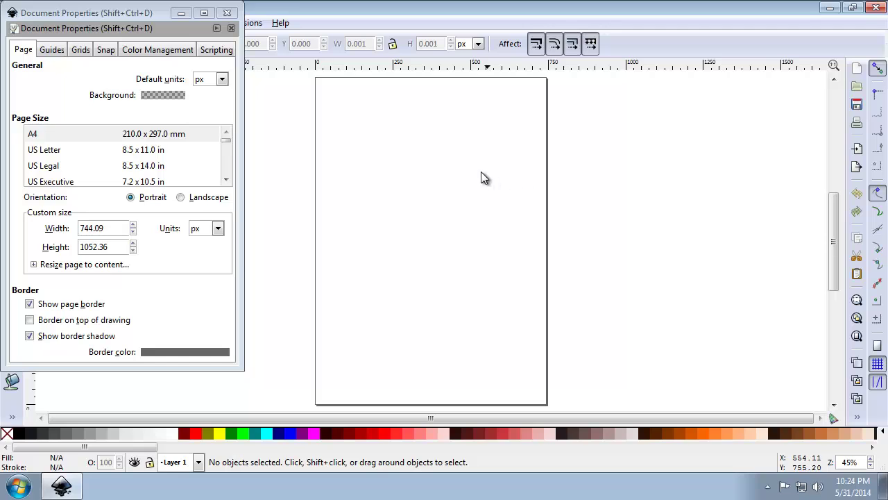
Set the page to US Letter landscape (990 × 765 px) with the border shadow turned off.
{"action": "left_click", "coordinate": [83, 155]}
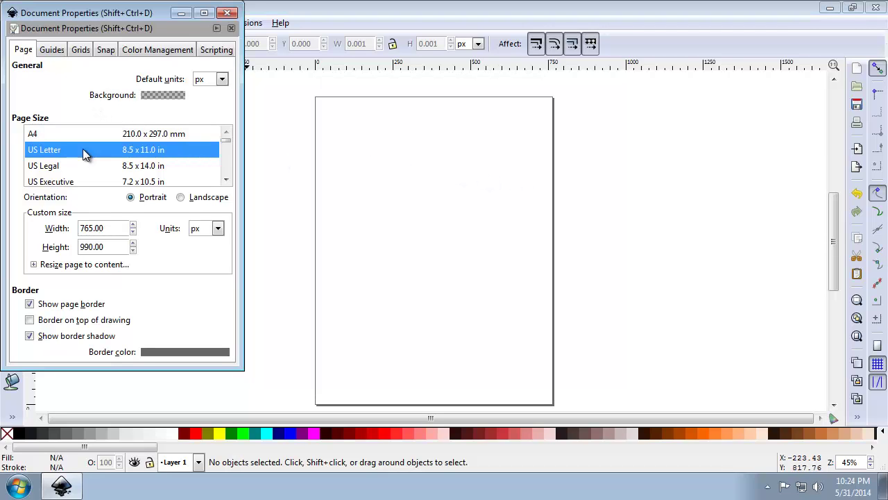
{"action": "left_click", "coordinate": [181, 198]}
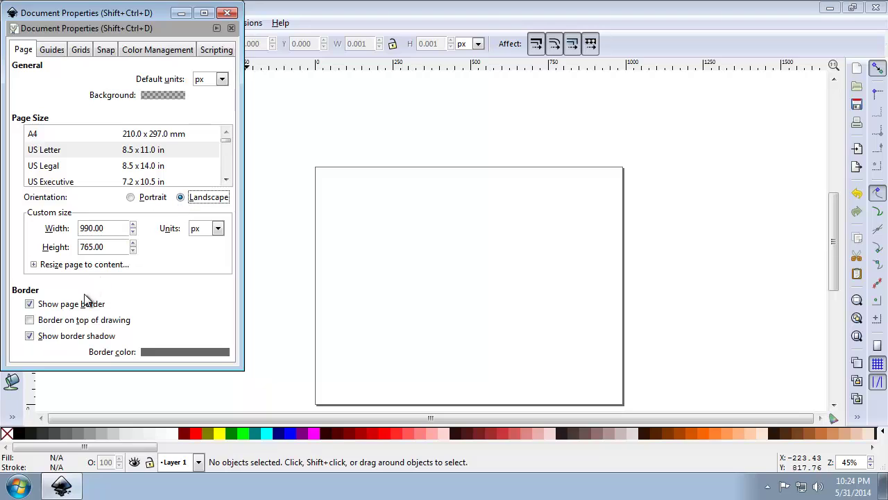
{"action": "left_click", "coordinate": [73, 339]}
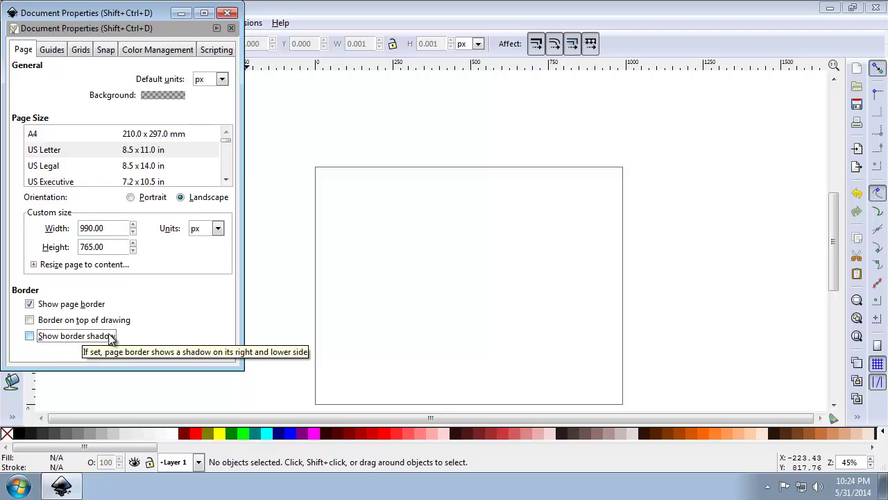
{"action": "left_click", "coordinate": [228, 14]}
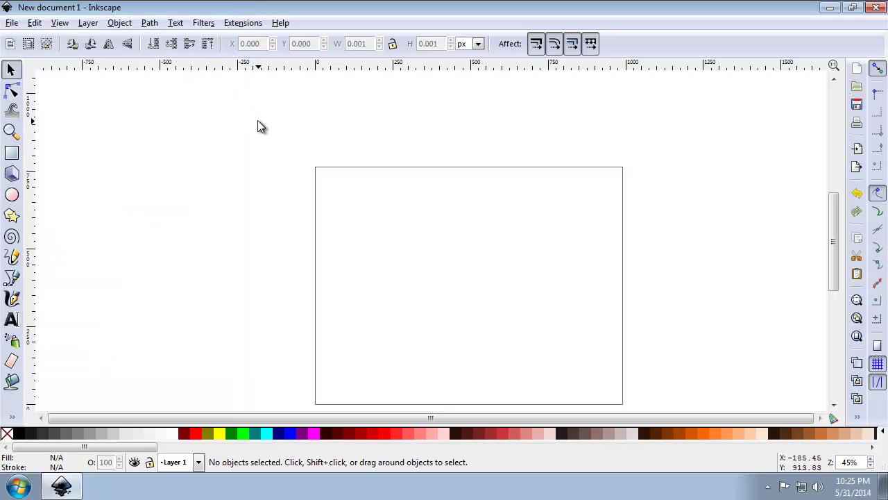
Start importing Lower 48 States.pdf from the C:\GST 104\Lab 3 folder.
{"action": "left_click", "coordinate": [12, 23]}
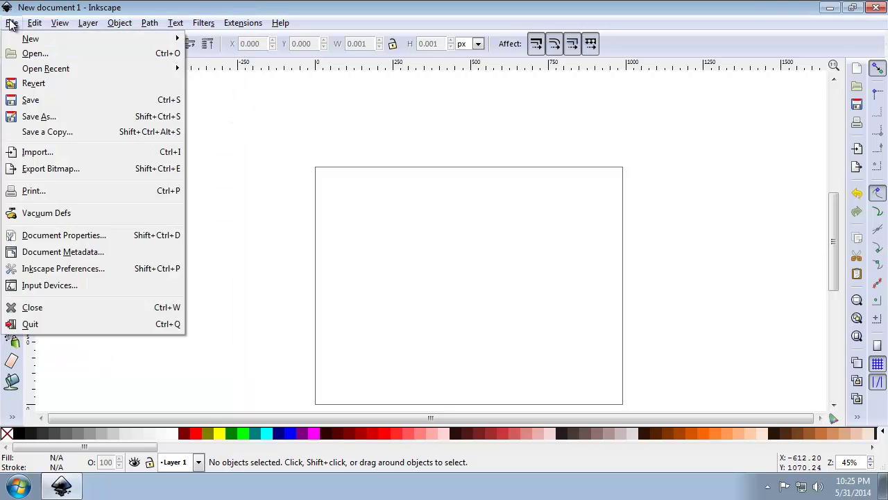
{"action": "left_click", "coordinate": [63, 152]}
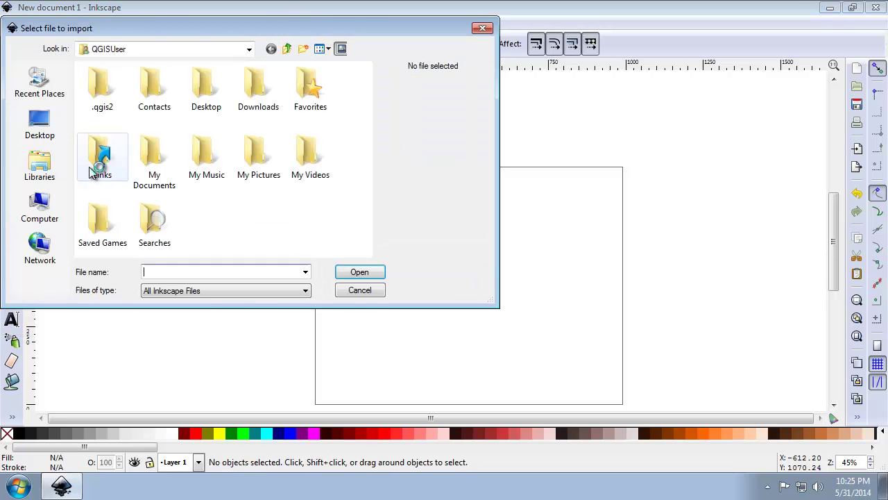
{"action": "left_click", "coordinate": [49, 206]}
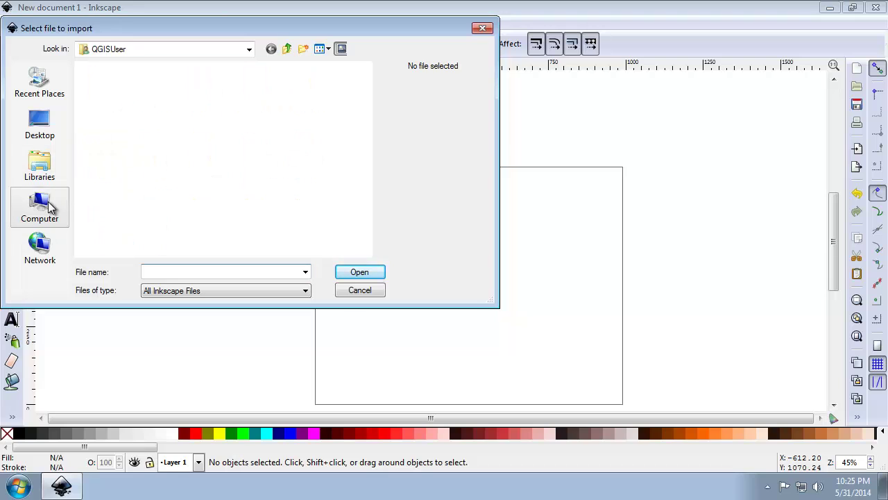
{"action": "double_click", "coordinate": [119, 103]}
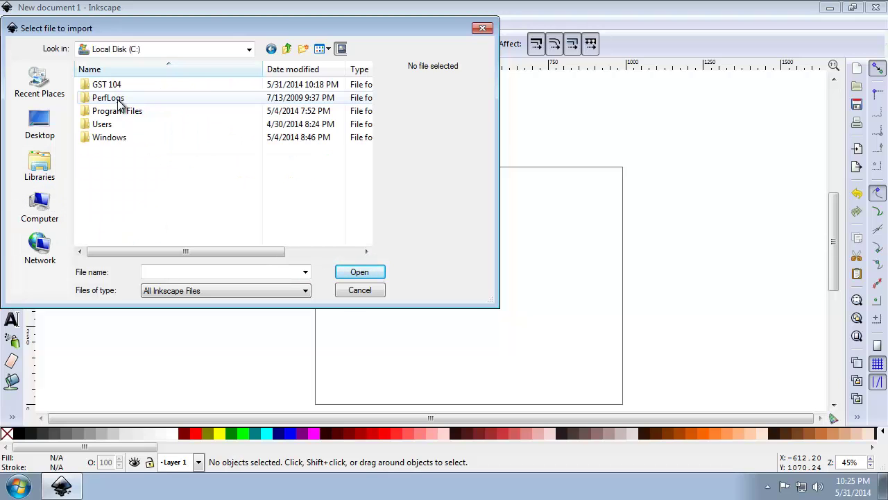
{"action": "double_click", "coordinate": [125, 86]}
{"action": "double_click", "coordinate": [117, 110]}
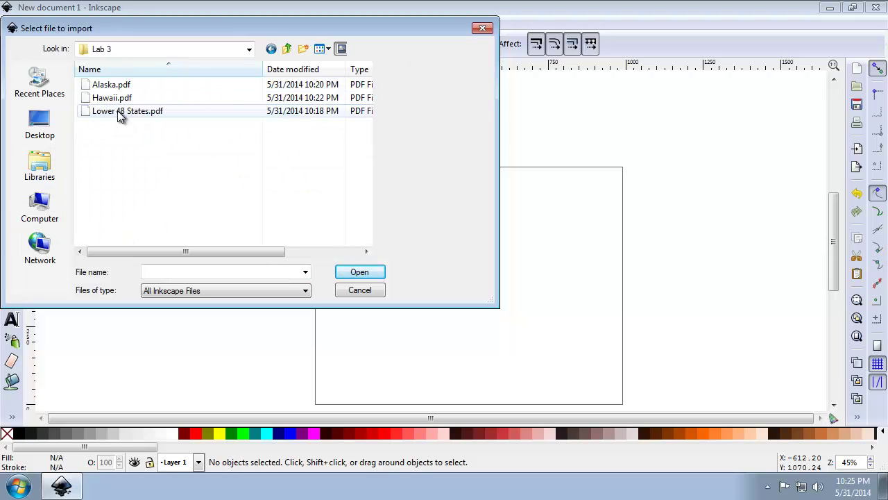
{"action": "left_click", "coordinate": [118, 112]}
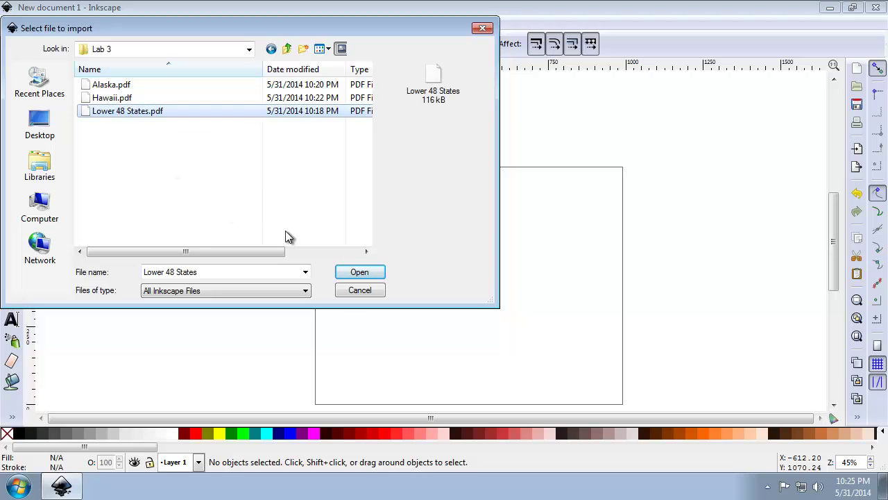
{"action": "left_click", "coordinate": [360, 272]}
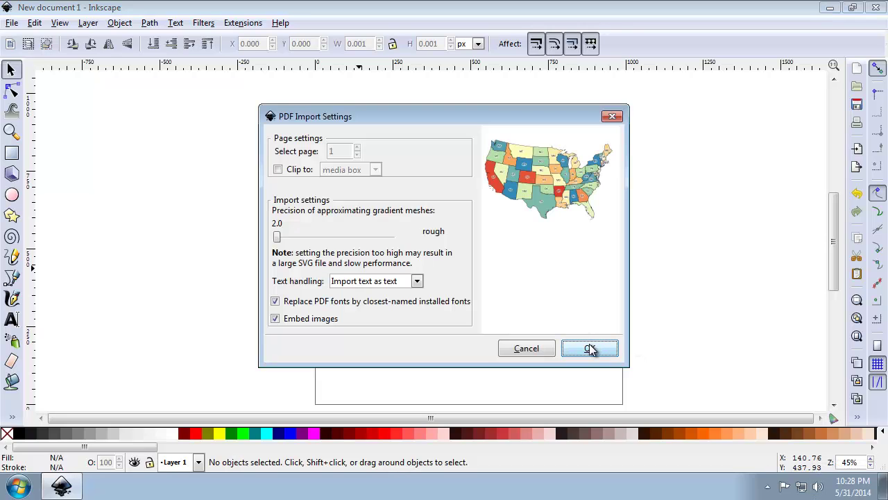
Accept the PDF import settings and drag the US states map onto the page.
{"action": "left_click", "coordinate": [589, 348]}
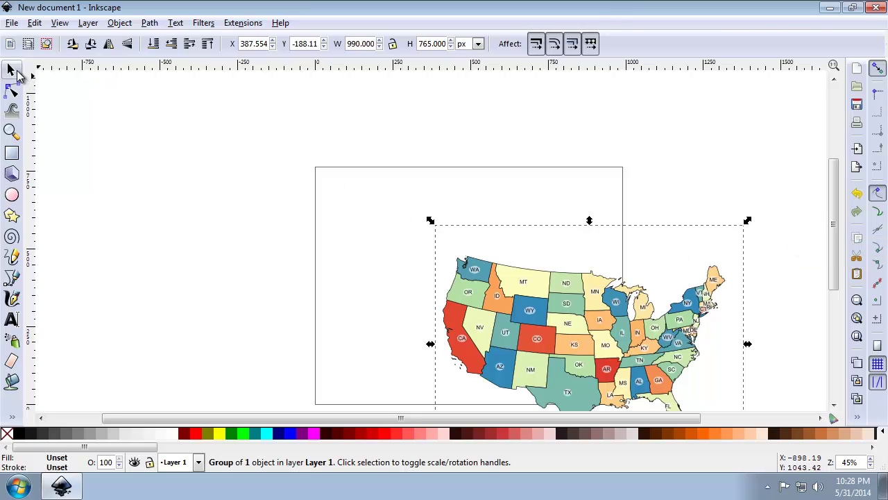
{"action": "left_click_drag", "start_coordinate": [529, 304], "coordinate": [415, 243]}
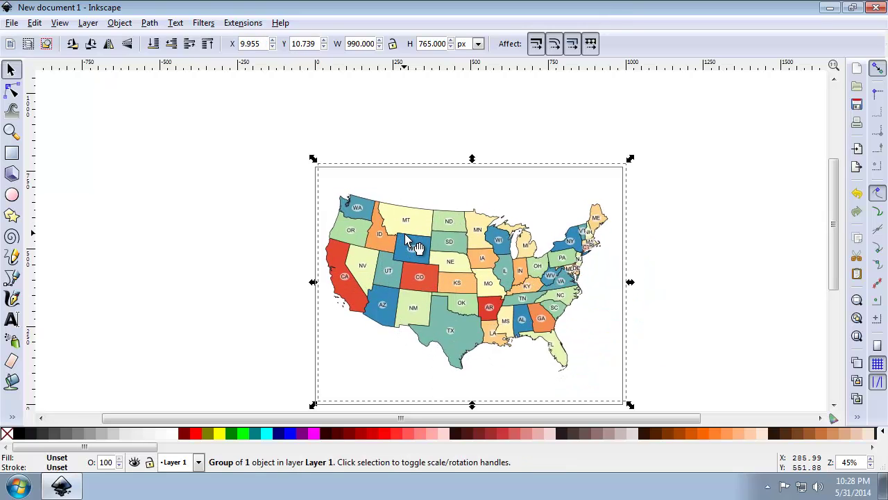
Zoom so the whole landscape page with the map fits the window.
{"action": "left_click", "coordinate": [856, 337]}
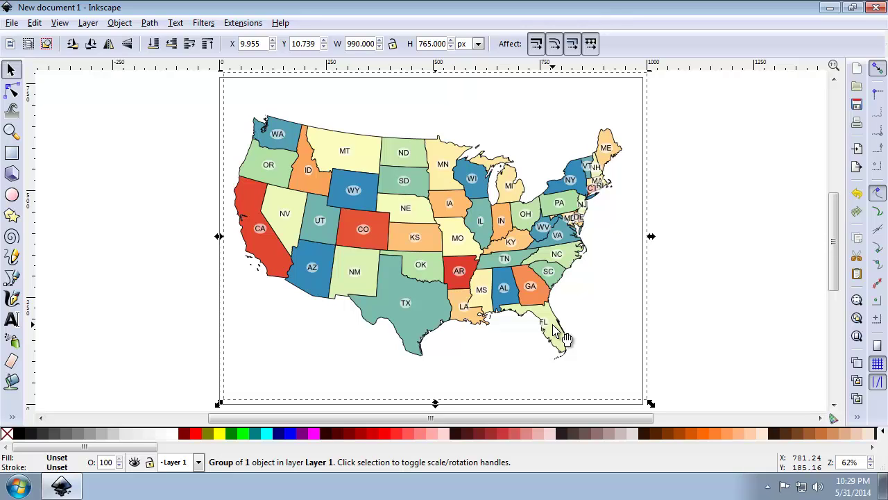
Open the Layers panel and toggle Layer 1's visibility off and on to confirm it holds the map.
{"action": "left_click", "coordinate": [703, 271]}
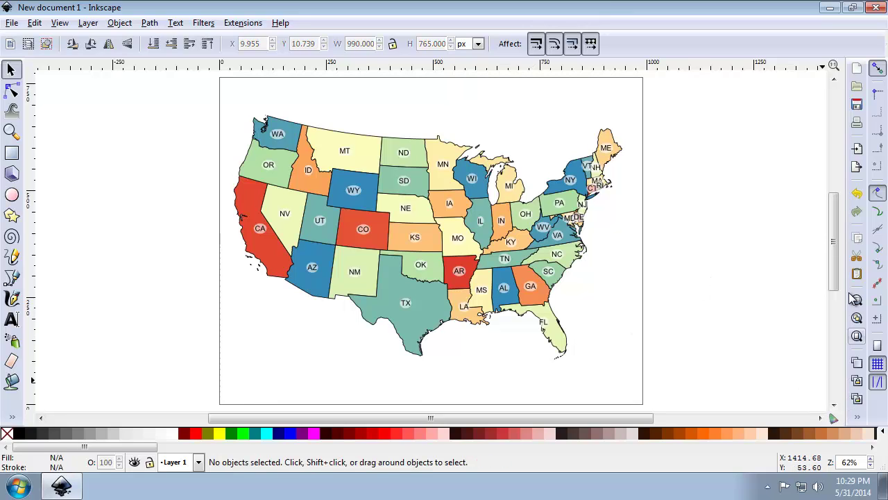
{"action": "left_click", "coordinate": [858, 420]}
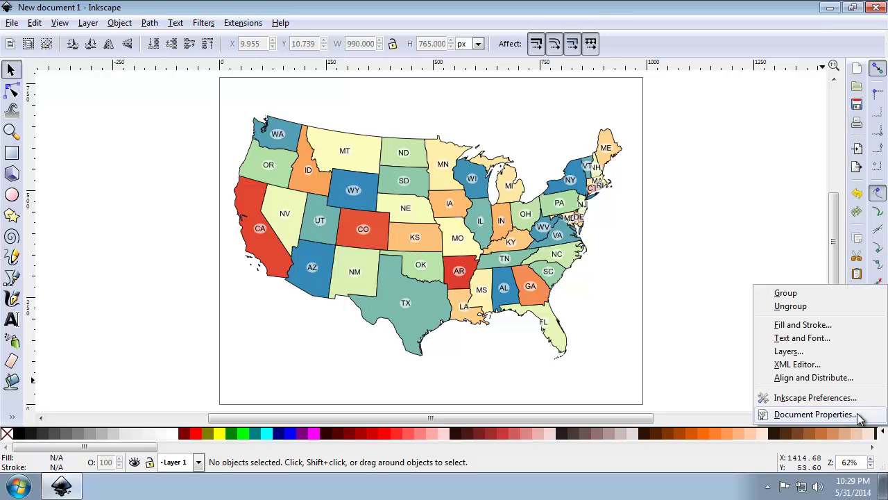
{"action": "left_click", "coordinate": [836, 353]}
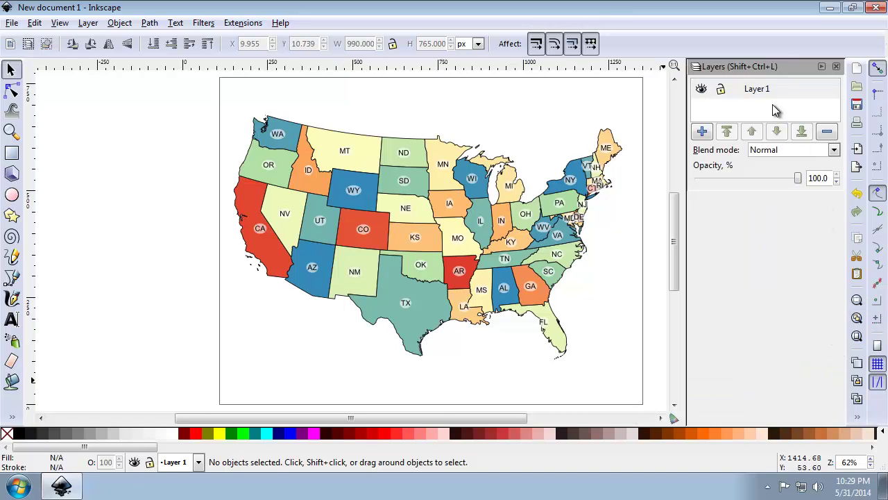
{"action": "left_click", "coordinate": [701, 90]}
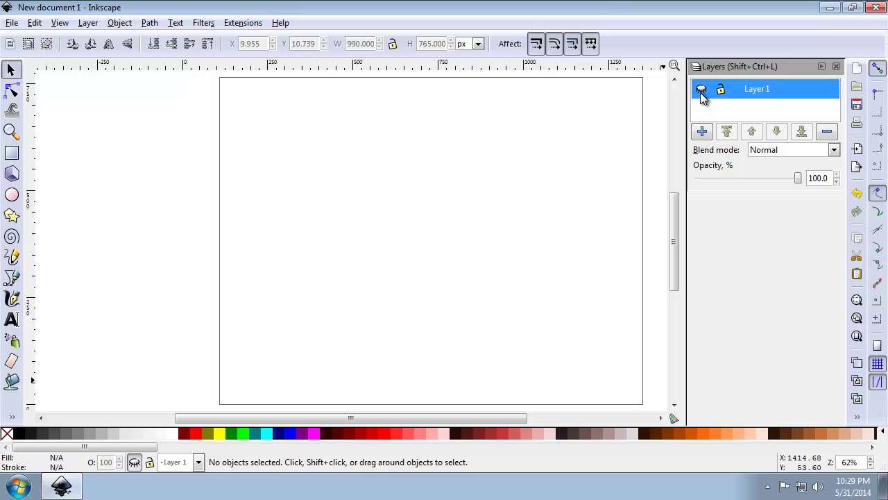
{"action": "left_click", "coordinate": [702, 90]}
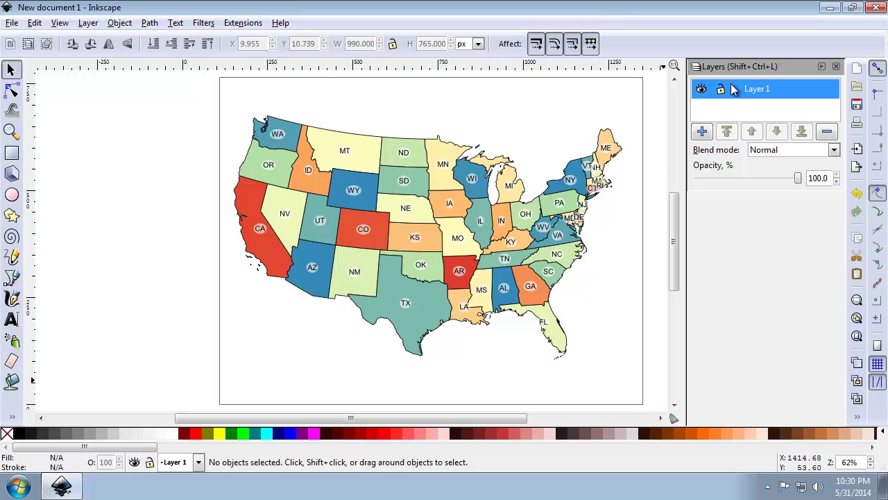
Rename Layer 1 to 'Lower 48 States'.
{"action": "double_click", "coordinate": [758, 89]}
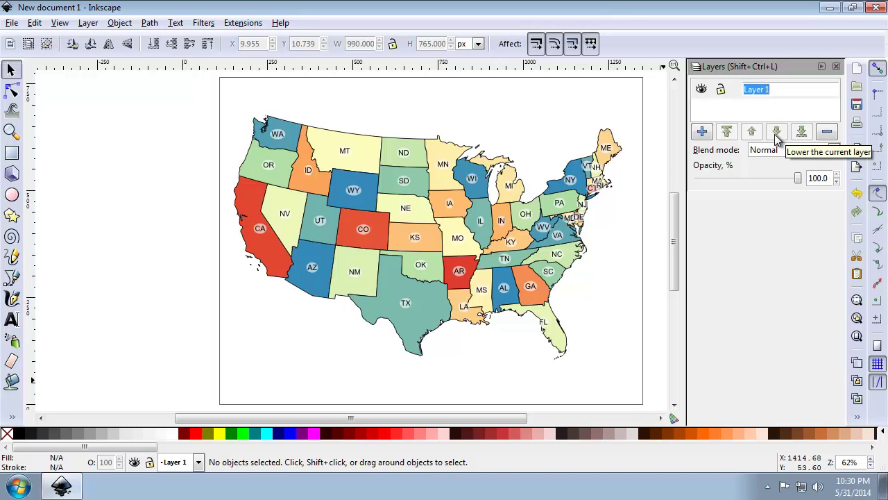
{"action": "type", "text": "Lower 48 "}
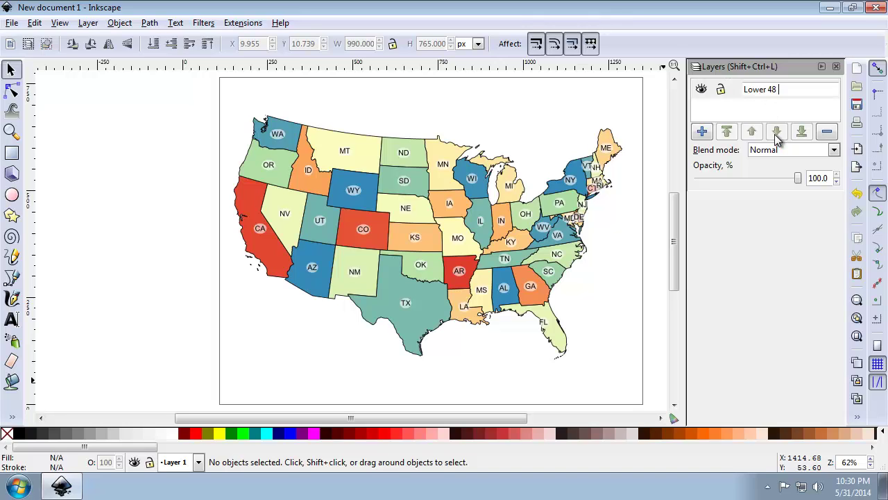
{"action": "type", "text": "States"}
{"action": "key", "text": "Return"}
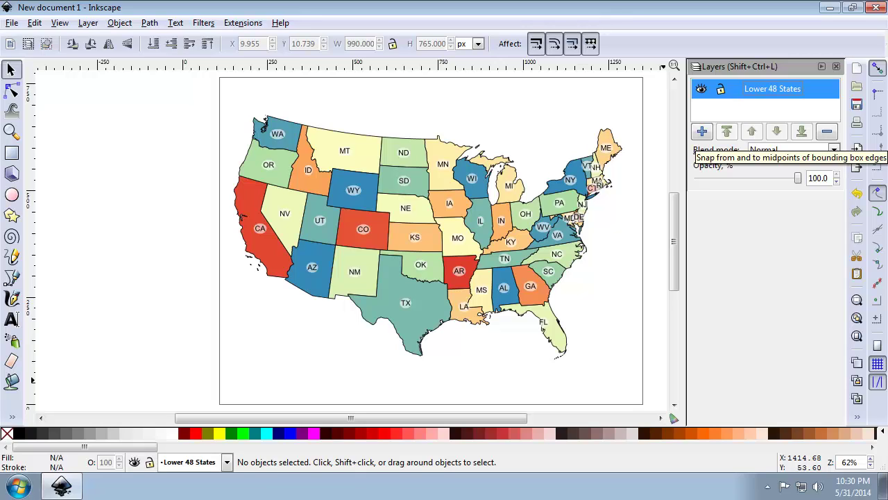
Lock and unlock the Lower 48 States layer, then nudge the map slightly left and down.
{"action": "left_click", "coordinate": [721, 90]}
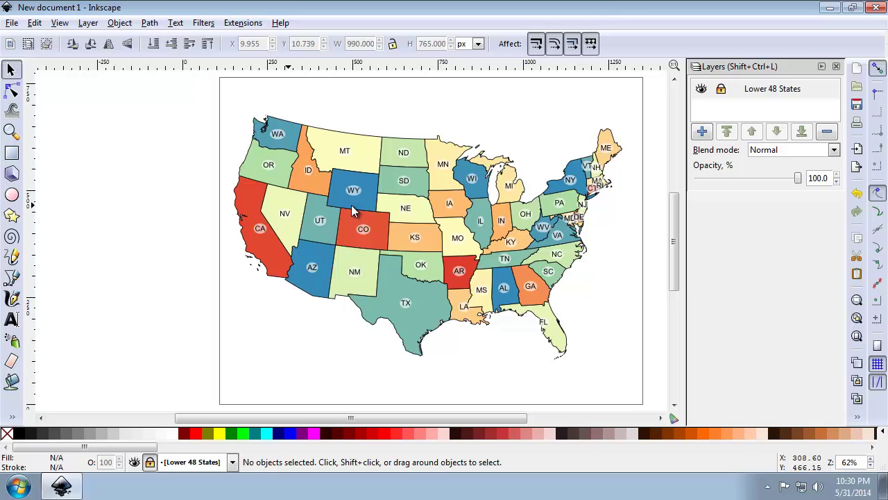
{"action": "left_click", "coordinate": [722, 92]}
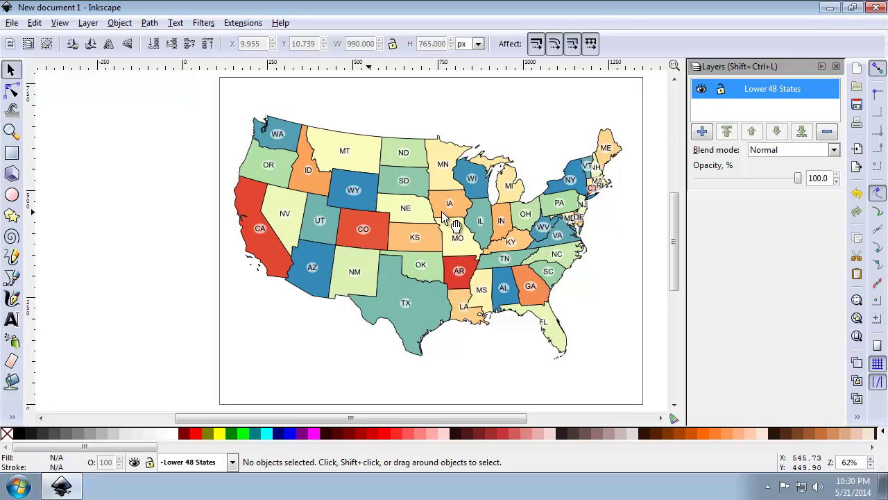
{"action": "left_click", "coordinate": [420, 216]}
{"action": "left_click_drag", "start_coordinate": [281, 169], "coordinate": [302, 173]}
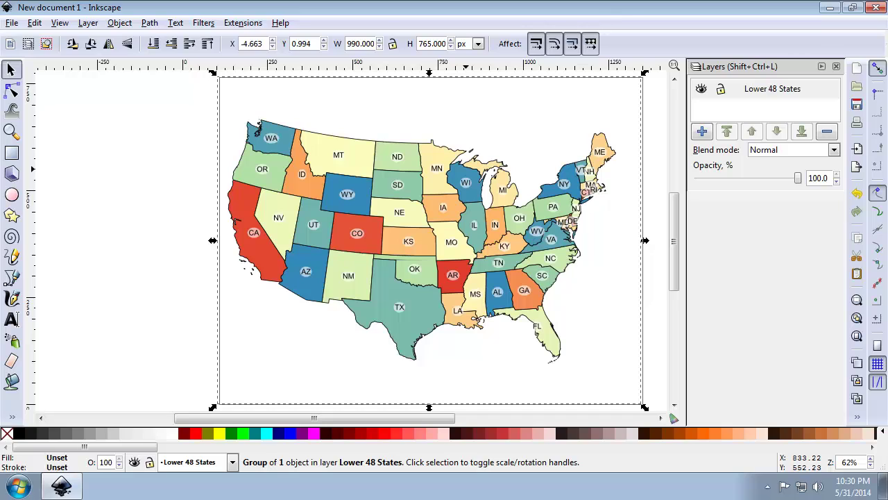
Add a layer named 'Hawaii' above Lower 48 States.
{"action": "left_click", "coordinate": [702, 132]}
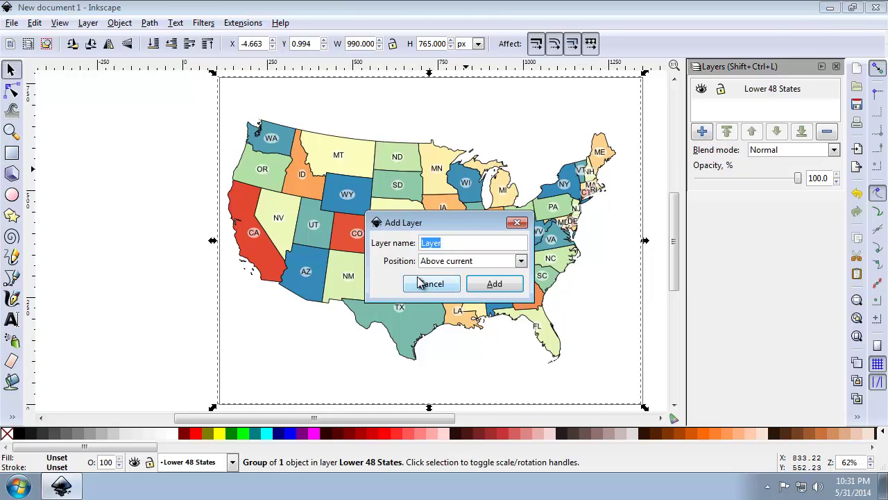
{"action": "type", "text": "Hawaii"}
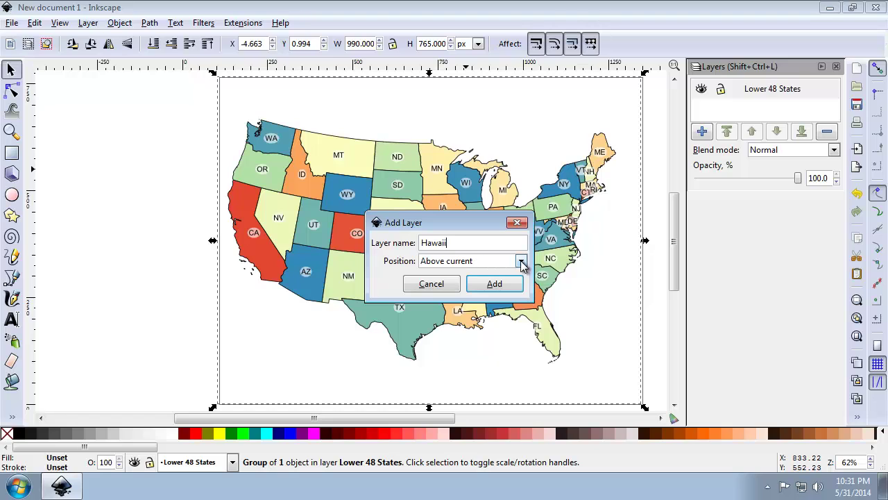
{"action": "left_click", "coordinate": [494, 284]}
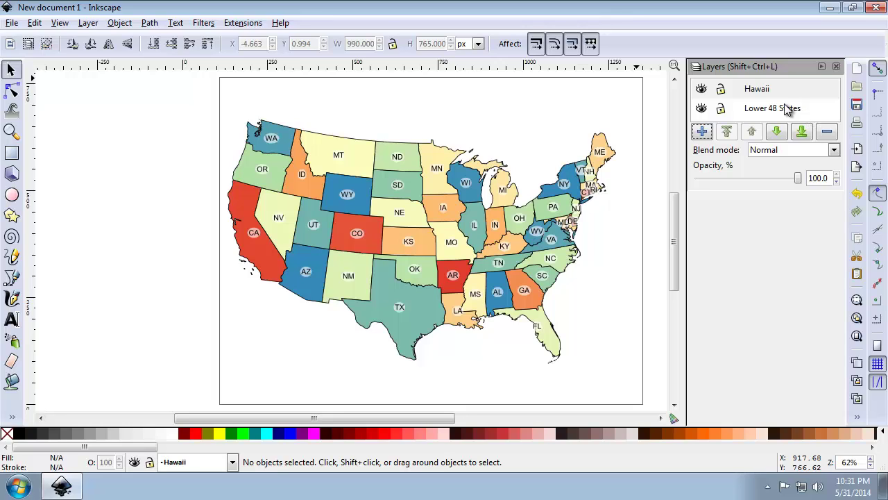
{"action": "left_click", "coordinate": [740, 94]}
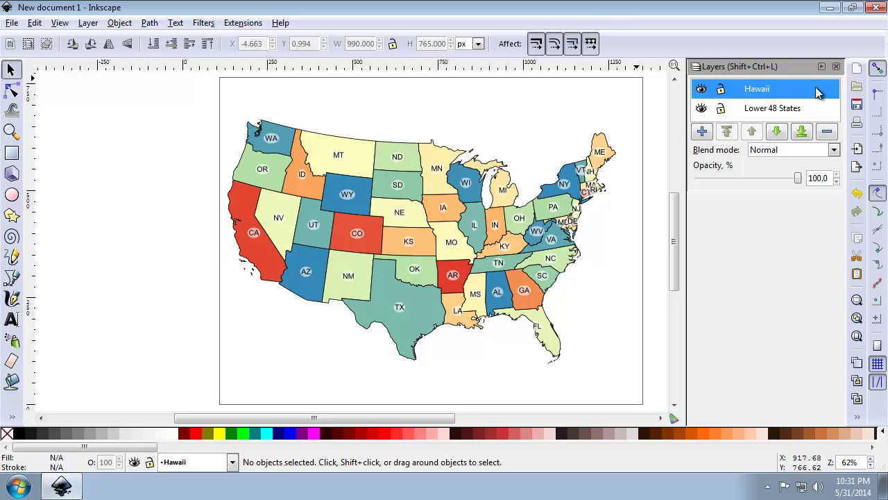
{"action": "double_click", "coordinate": [772, 94]}
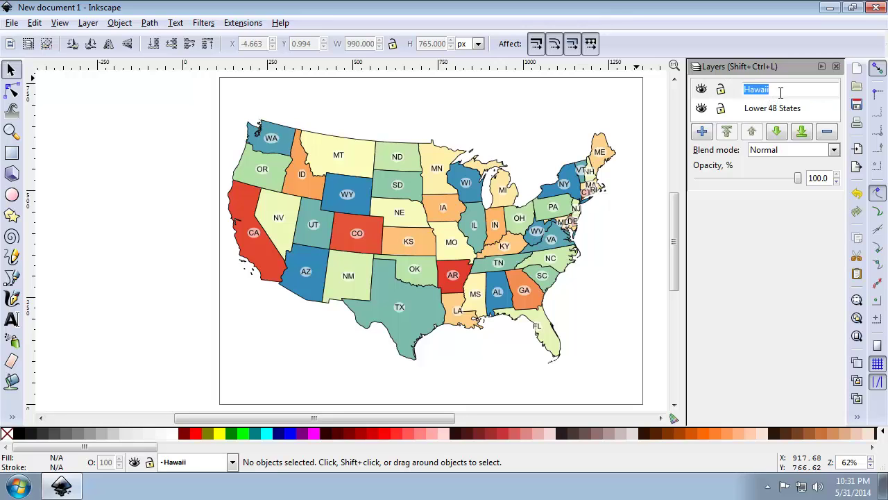
{"action": "left_click", "coordinate": [739, 93]}
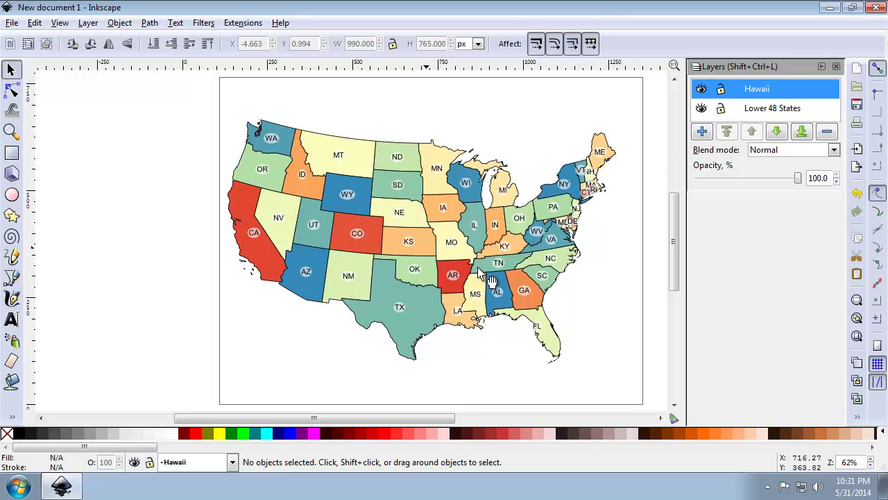
{"action": "left_click", "coordinate": [233, 463]}
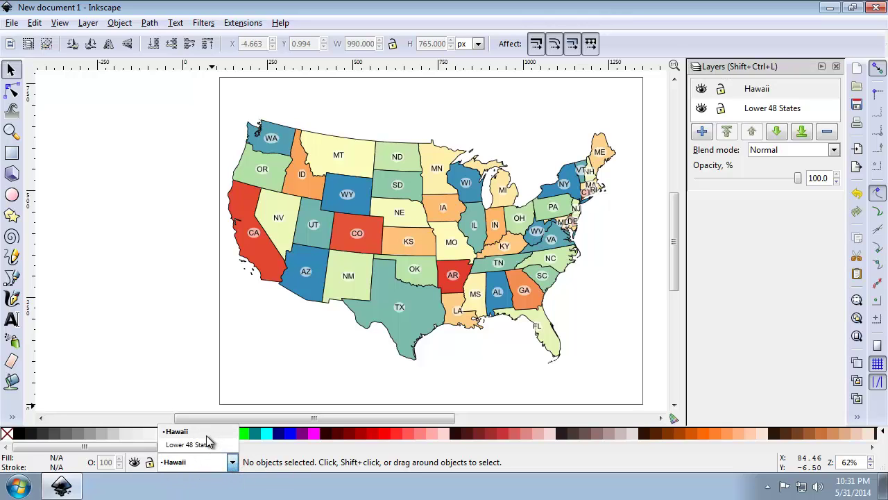
{"action": "left_click", "coordinate": [204, 445]}
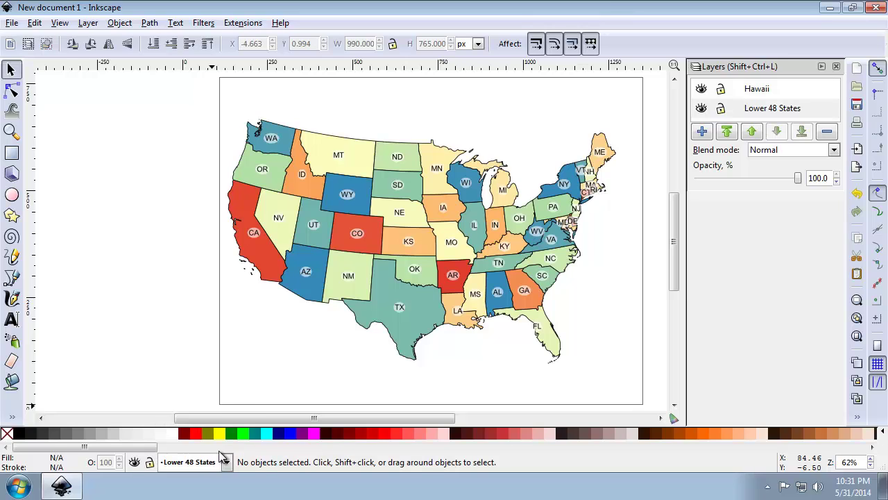
{"action": "left_click", "coordinate": [227, 463]}
{"action": "left_click", "coordinate": [178, 431]}
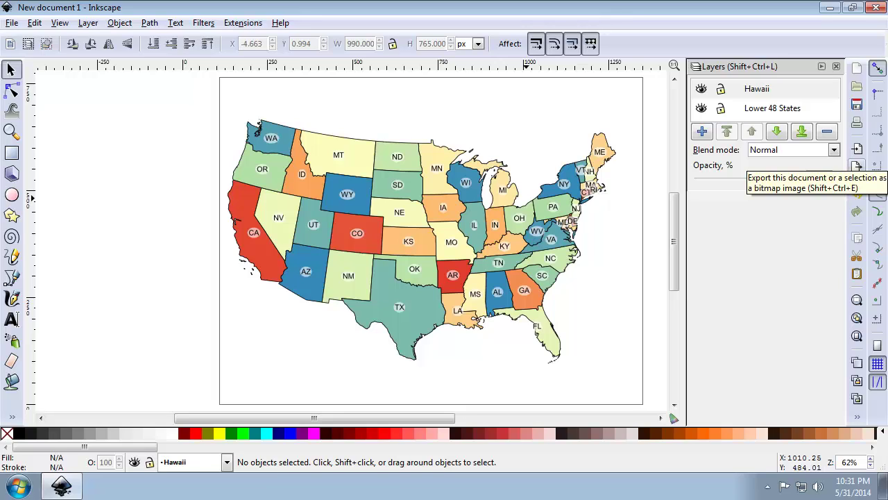
Import Hawaii.pdf onto the Hawaii layer and align it over the lower 48 map.
{"action": "left_click", "coordinate": [857, 151]}
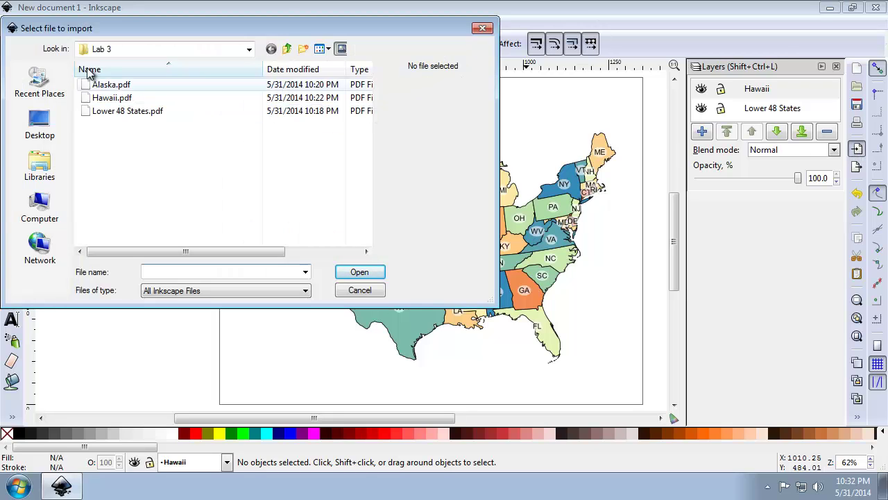
{"action": "left_click", "coordinate": [110, 99]}
{"action": "double_click", "coordinate": [109, 98]}
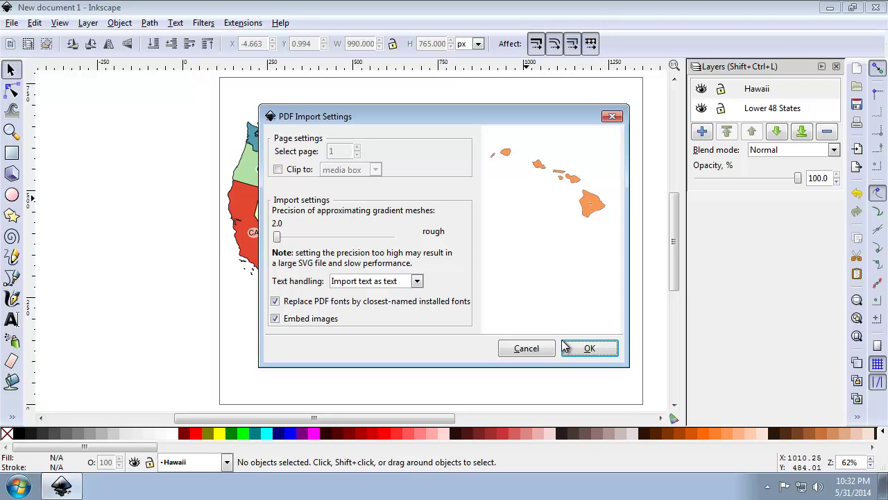
{"action": "left_click", "coordinate": [582, 352]}
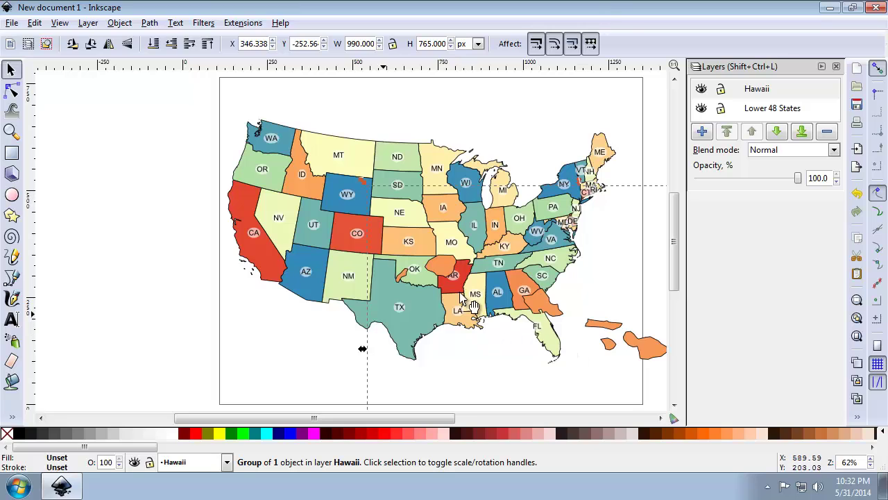
{"action": "left_click_drag", "start_coordinate": [580, 321], "coordinate": [447, 269]}
{"action": "mouse_move", "coordinate": [574, 358]}
{"action": "left_mouse_down"}
{"action": "mouse_move", "coordinate": [564, 335]}
{"action": "mouse_move", "coordinate": [579, 341]}
{"action": "left_mouse_up"}
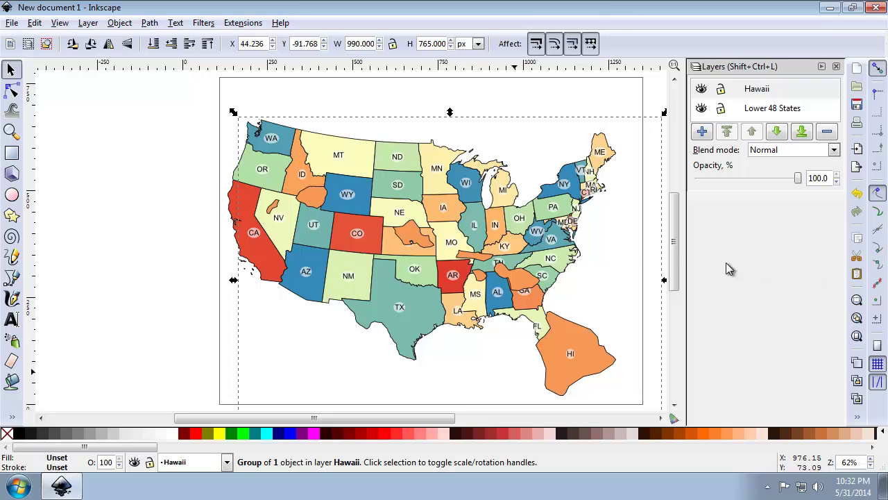
Scale Hawaii proportionally to about 22% (208.758 × 161.313 px) and place it below Texas.
{"action": "left_click_drag", "start_coordinate": [581, 328], "coordinate": [521, 281]}
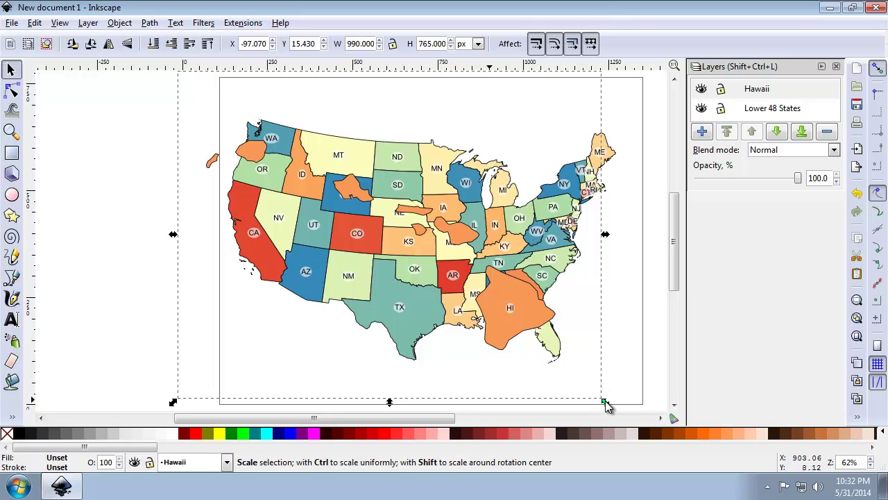
{"action": "key", "text": "ctrl"}
{"action": "left_click_drag", "start_coordinate": [605, 405], "coordinate": [285, 170]}
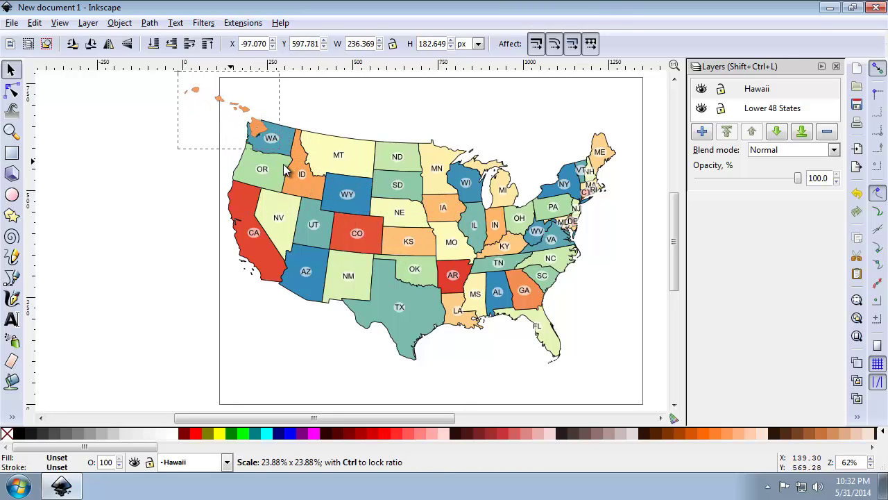
{"action": "left_click_drag", "start_coordinate": [285, 170], "coordinate": [380, 386]}
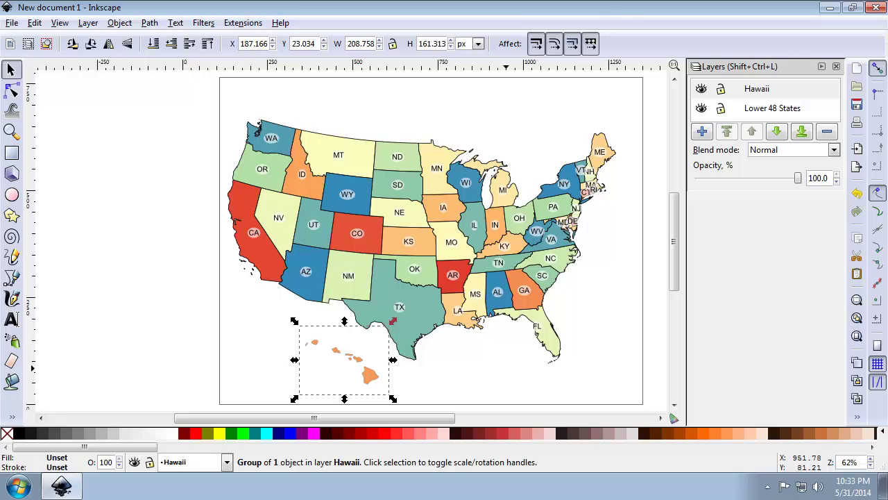
Add a new layer named Alaska and keep it as the current layer.
{"action": "left_click", "coordinate": [702, 131]}
{"action": "type", "text": "Aal"}
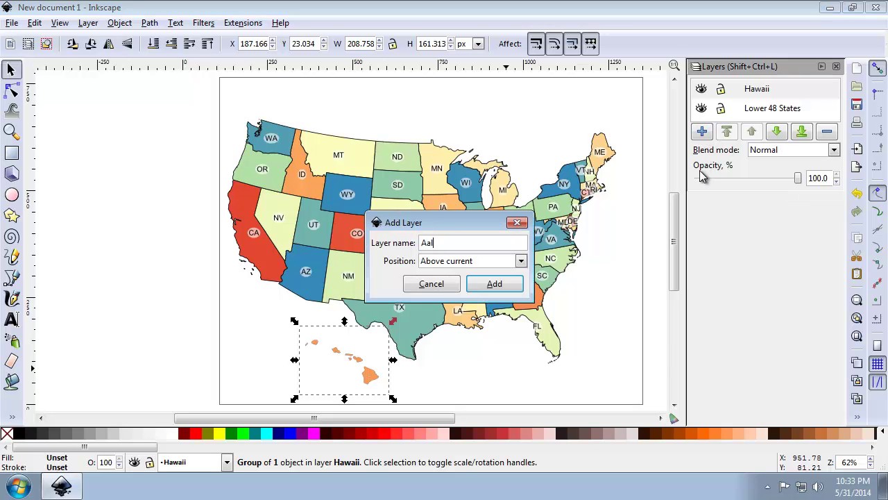
{"action": "key", "text": "BackSpace"}
{"action": "key", "text": "BackSpace"}
{"action": "type", "text": "laska"}
{"action": "key", "text": "Return"}
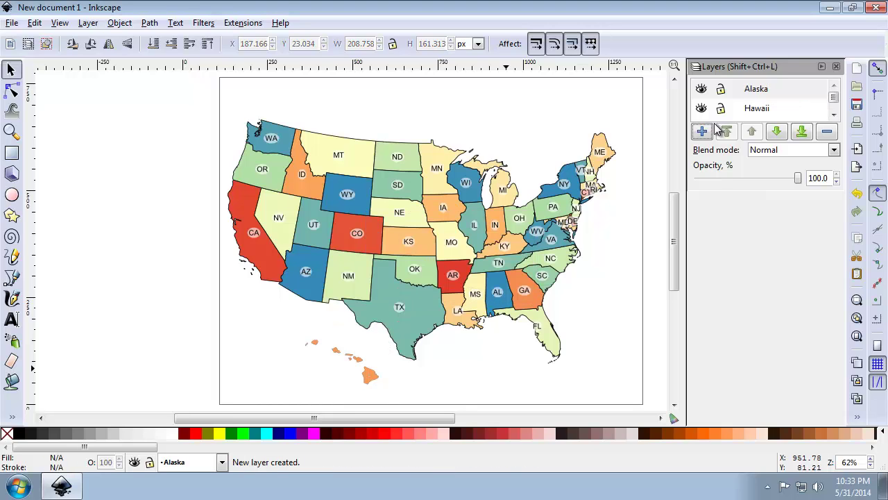
{"action": "left_click", "coordinate": [222, 462]}
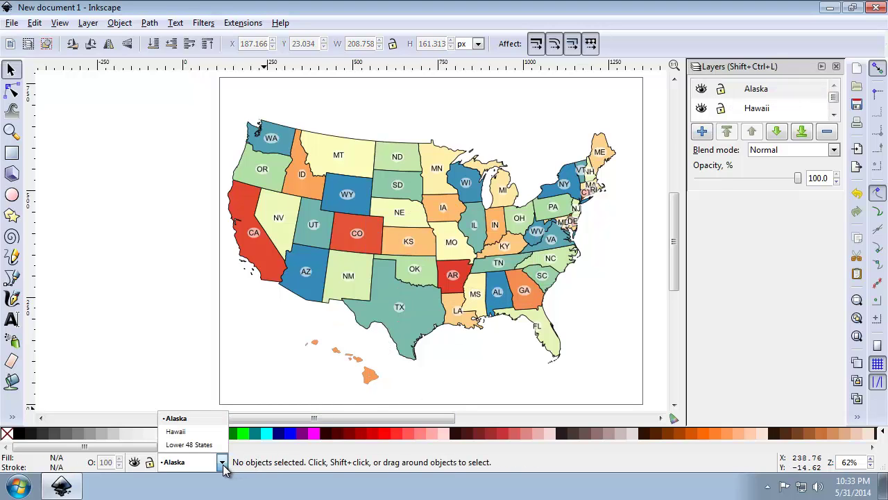
{"action": "left_click", "coordinate": [209, 418]}
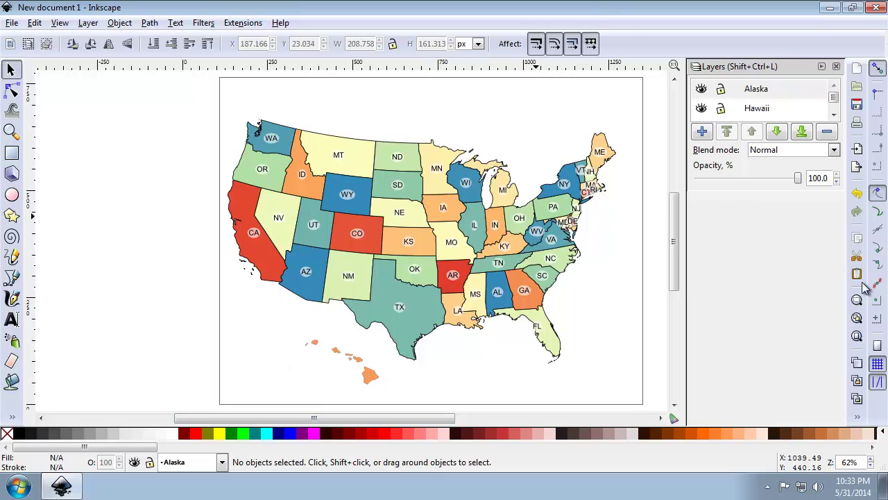
Import Alaska.pdf onto the Alaska layer with the default PDF import settings.
{"action": "left_click", "coordinate": [857, 148]}
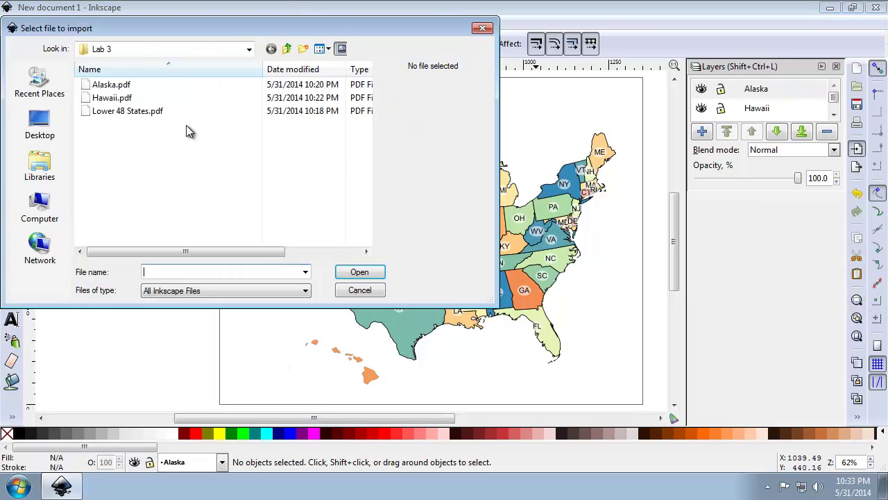
{"action": "double_click", "coordinate": [109, 85]}
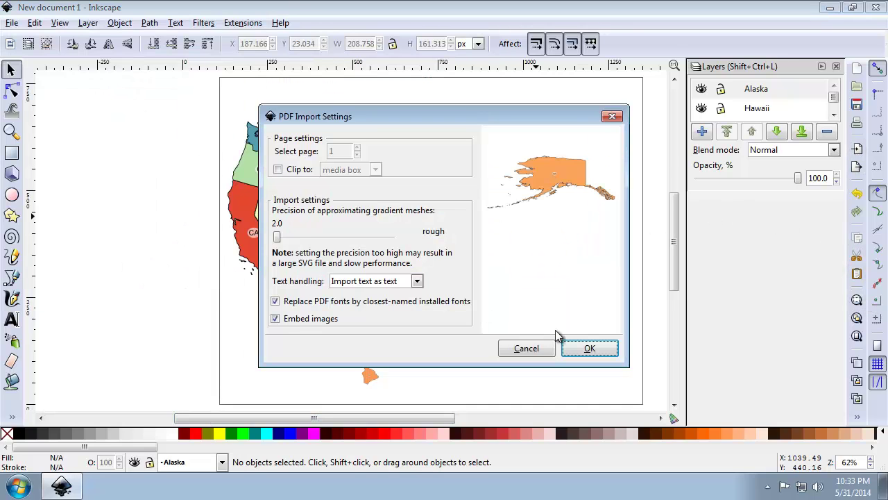
{"action": "left_click", "coordinate": [583, 346]}
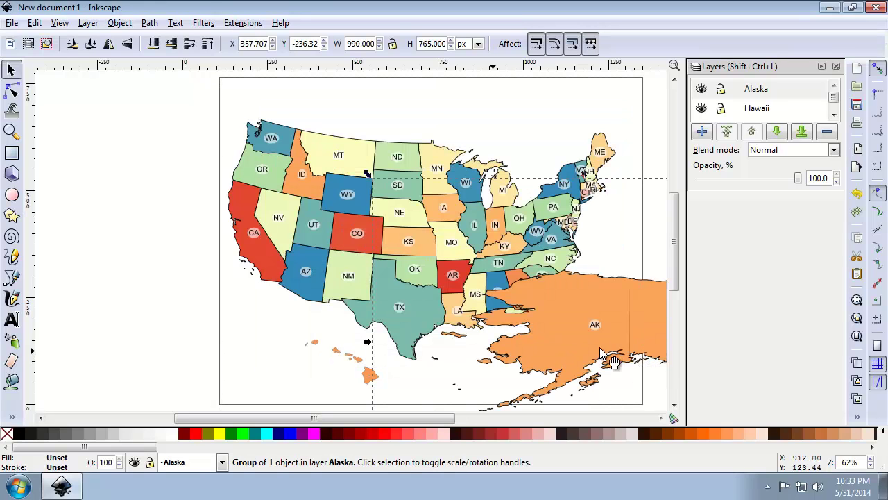
Shrink Alaska to about 28% (307.739 × 237.798 px) at lower left, then nudge Hawaii slightly right.
{"action": "left_click_drag", "start_coordinate": [584, 347], "coordinate": [294, 238]}
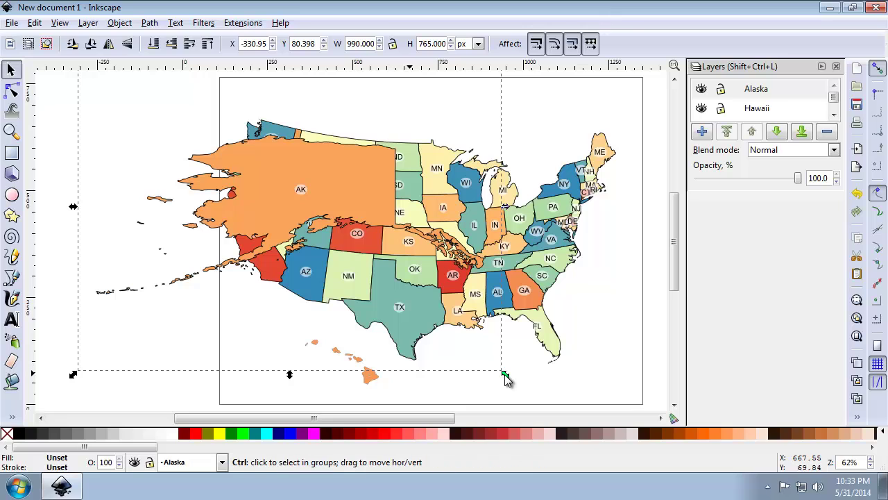
{"action": "left_click_drag", "start_coordinate": [505, 376], "coordinate": [240, 200]}
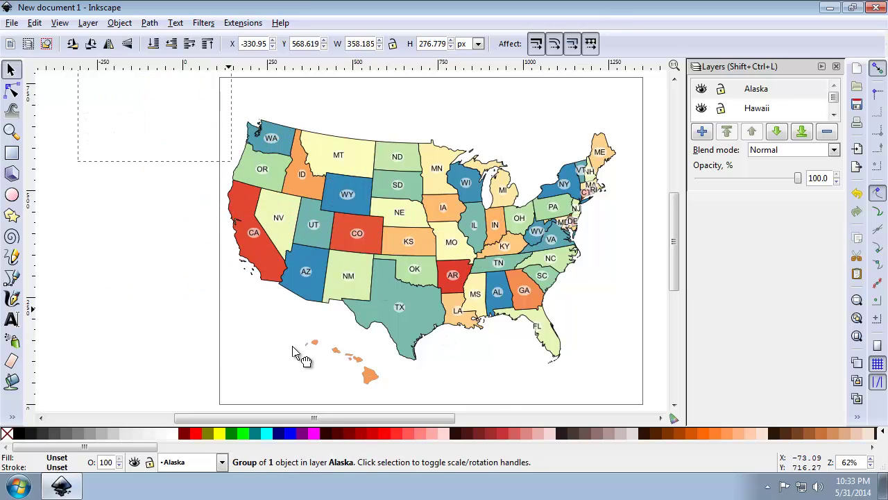
{"action": "left_click_drag", "start_coordinate": [299, 359], "coordinate": [284, 373]}
{"action": "left_click", "coordinate": [371, 382]}
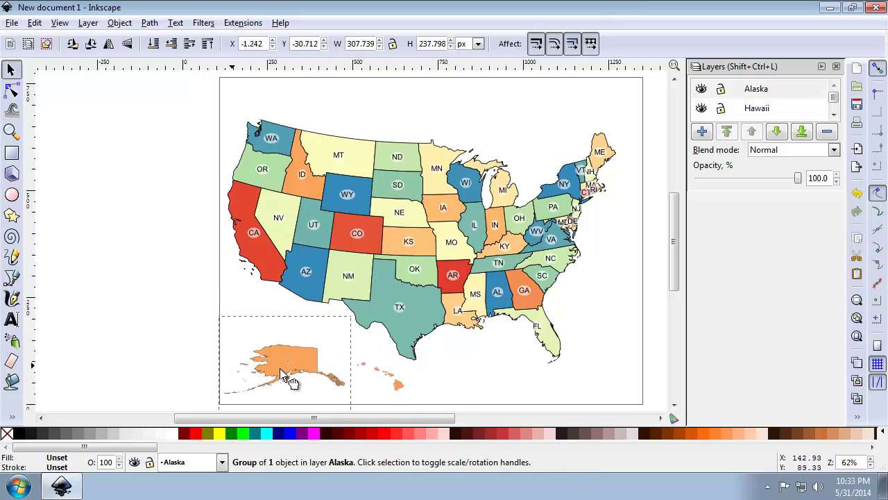
{"action": "left_click_drag", "start_coordinate": [381, 376], "coordinate": [387, 380]}
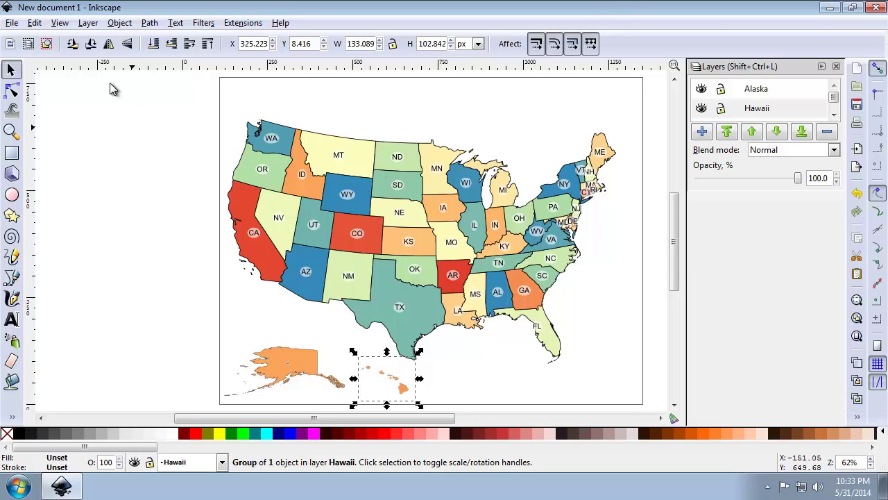
Save the drawing as 'Colorful Map of the USA' Inkscape SVG in C:\GST 104\Lab 3.
{"action": "left_click", "coordinate": [11, 23]}
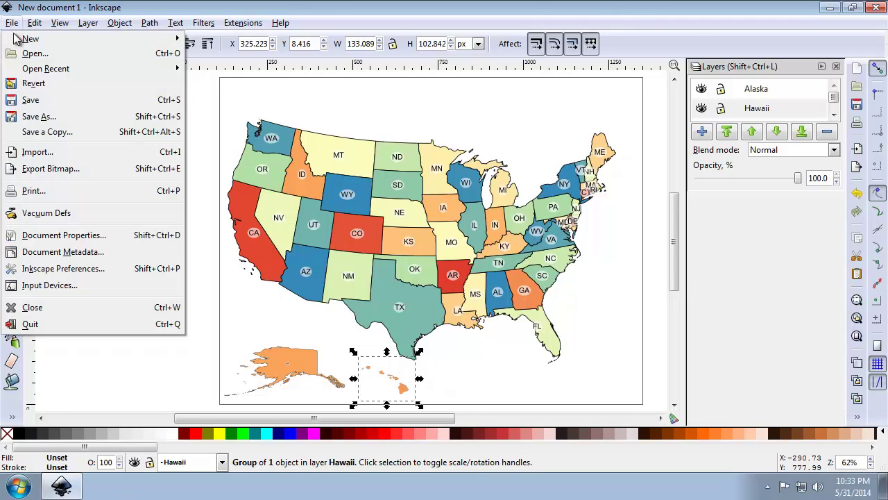
{"action": "left_click", "coordinate": [38, 103]}
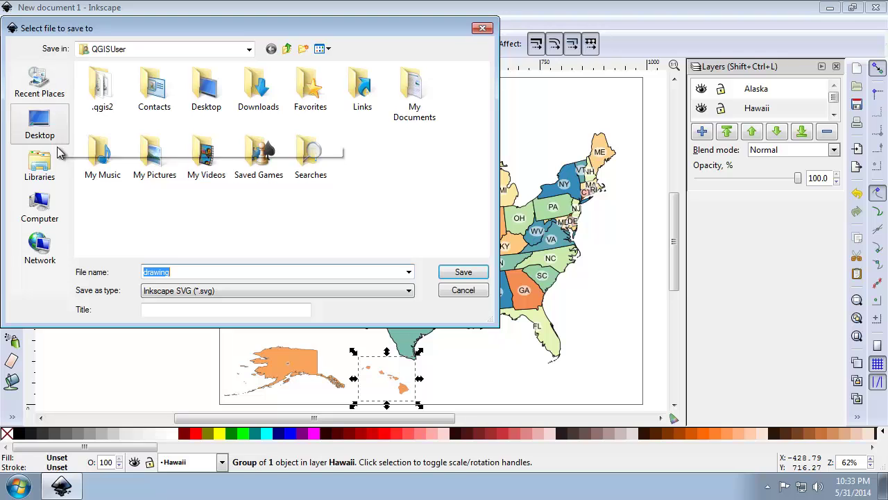
{"action": "left_click", "coordinate": [39, 206]}
{"action": "double_click", "coordinate": [118, 90]}
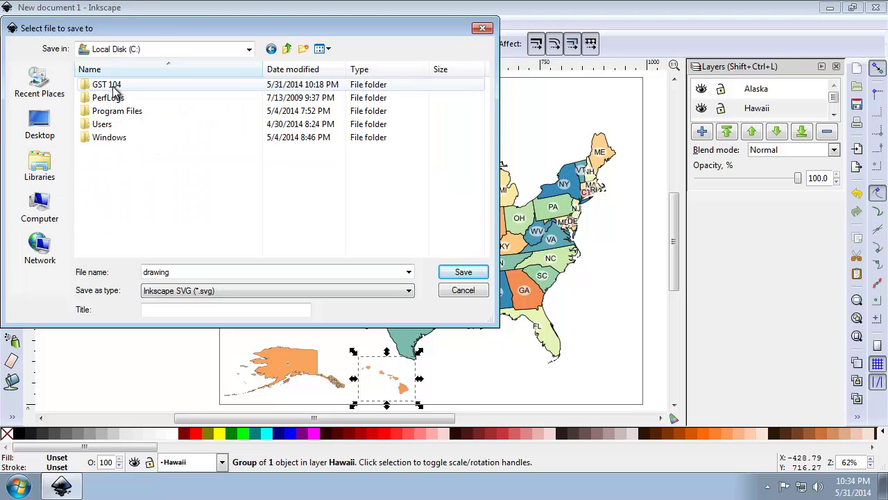
{"action": "double_click", "coordinate": [118, 85]}
{"action": "double_click", "coordinate": [102, 111]}
{"action": "left_click", "coordinate": [175, 272]}
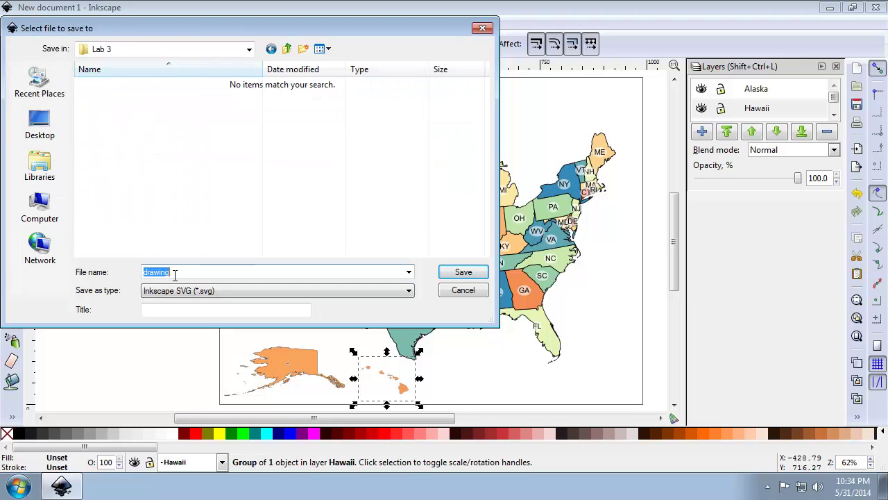
{"action": "type", "text": "Colorful Map of the USA"}
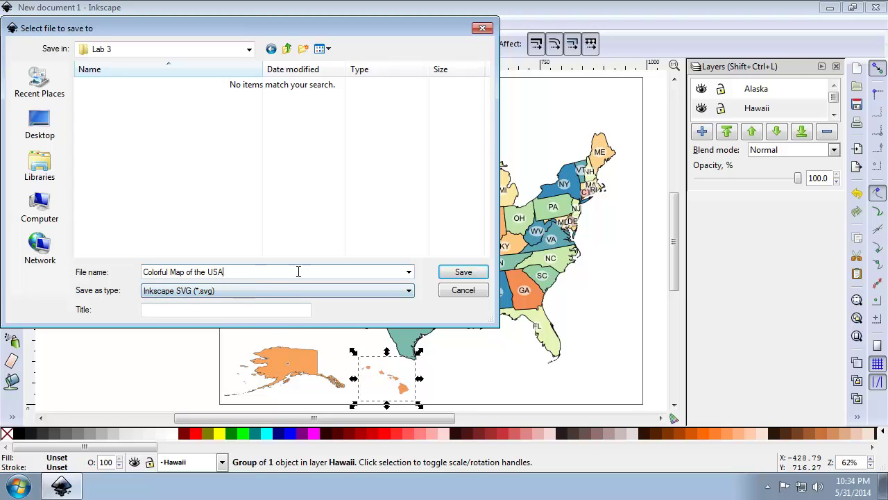
{"action": "left_click", "coordinate": [466, 275]}
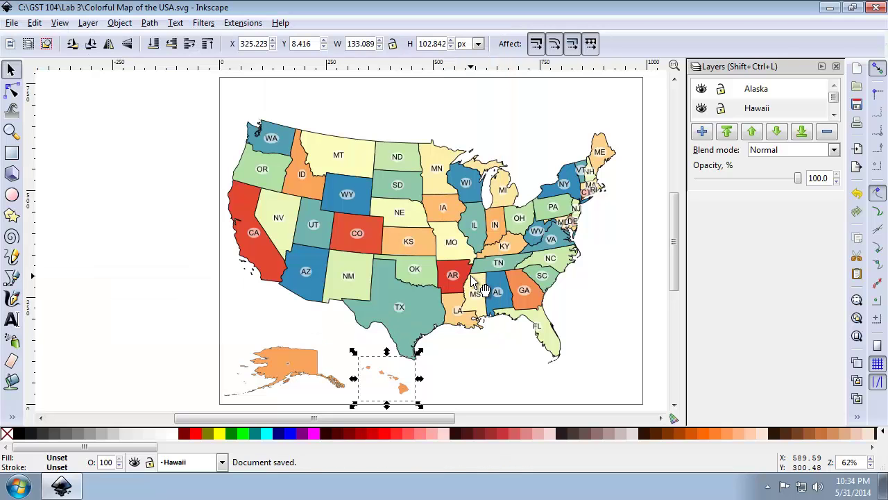